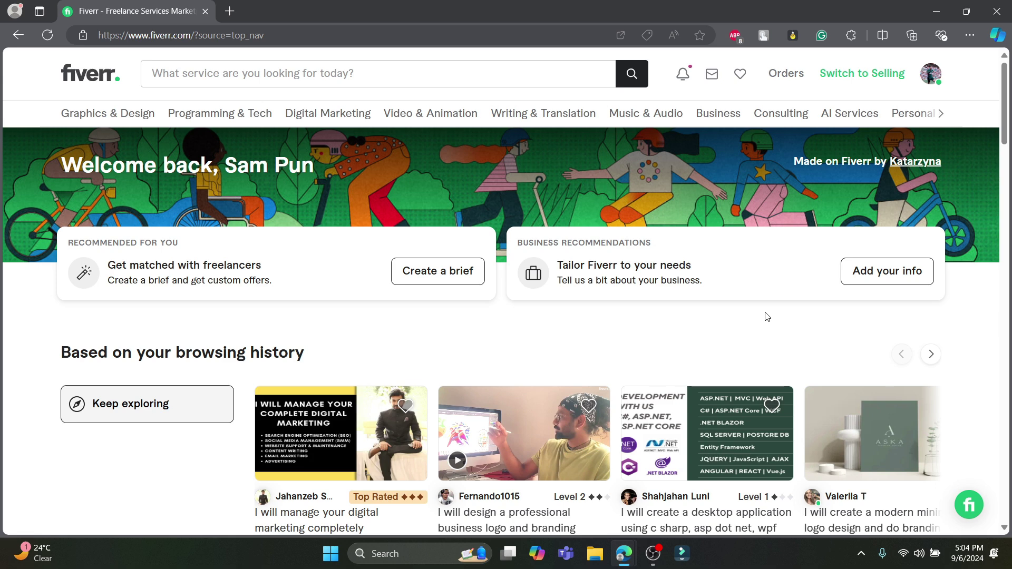
Step: Go to Settings from the profile avatar menu to reach Account Deactivation
left_click(933, 73)
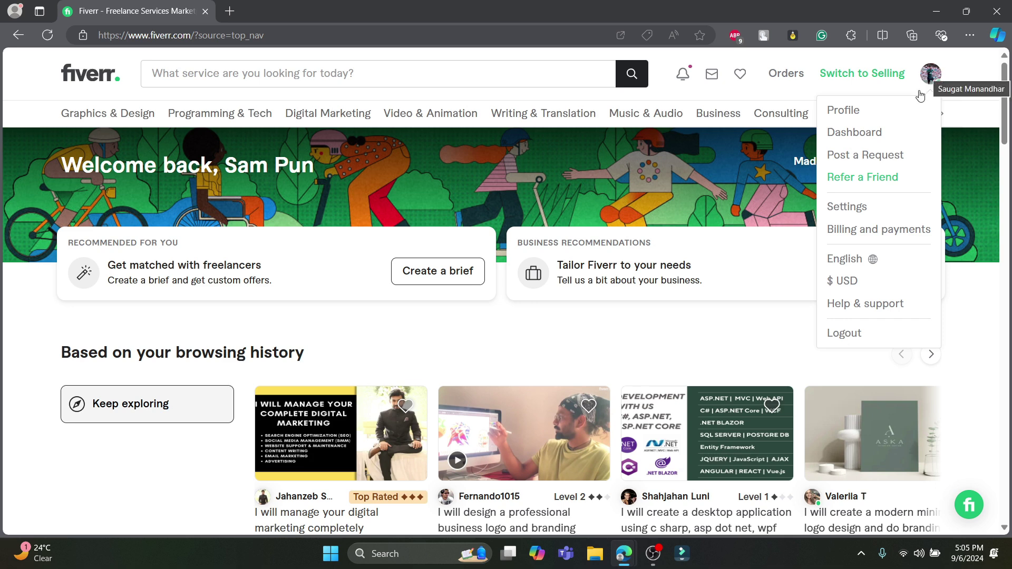
left_click(854, 213)
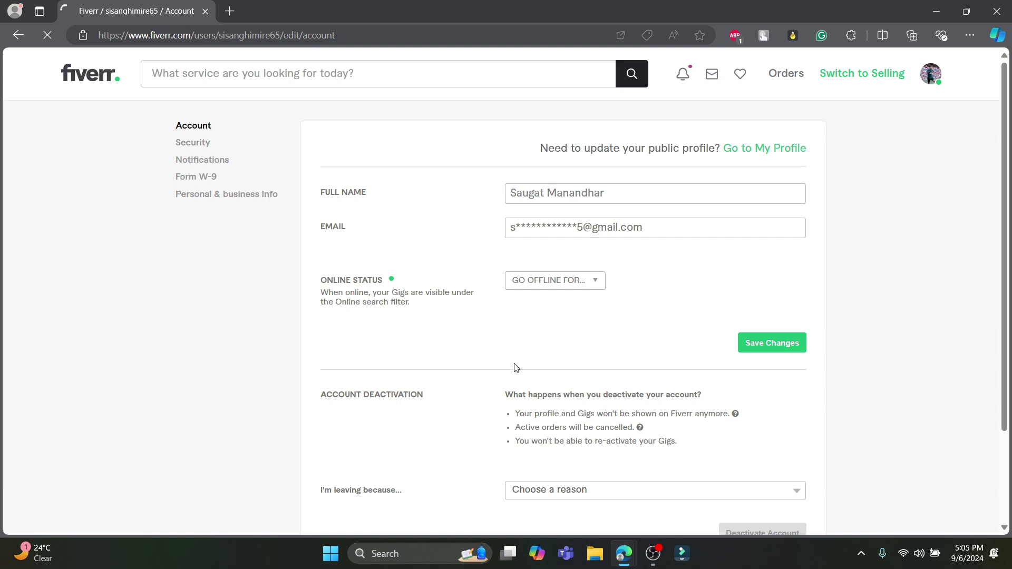
scroll(485, 359, "down", 1)
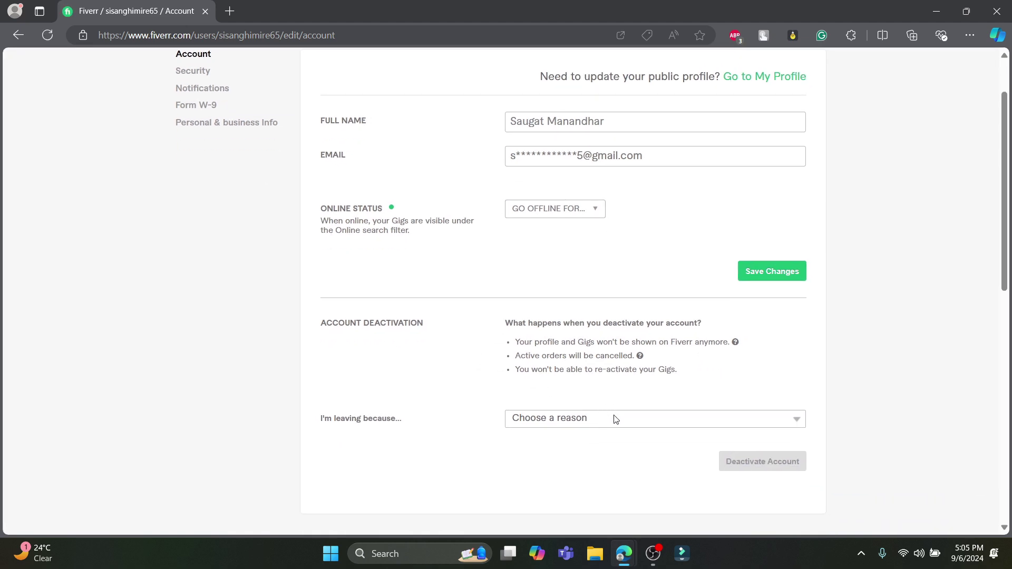
scroll(371, 230, "up", 1)
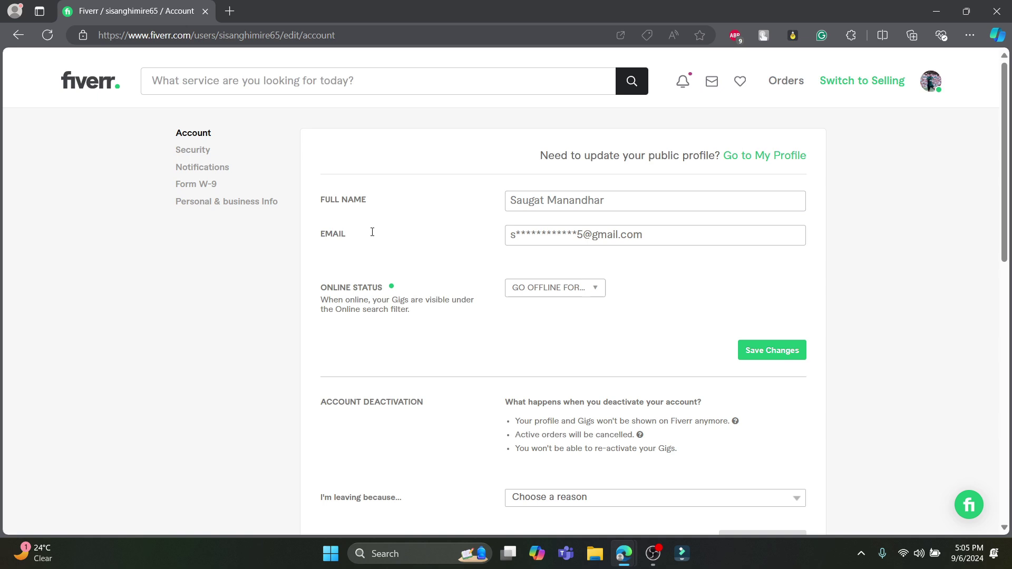
scroll(372, 237, "down", 2)
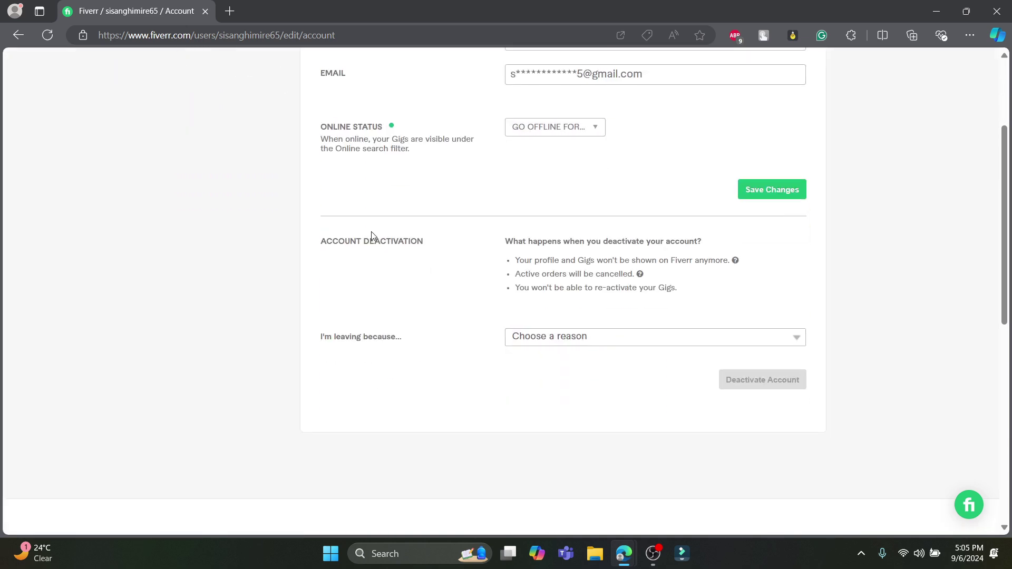
Step: Select 'I want to change my username' in the 'I'm leaving because...' list
left_click(557, 338)
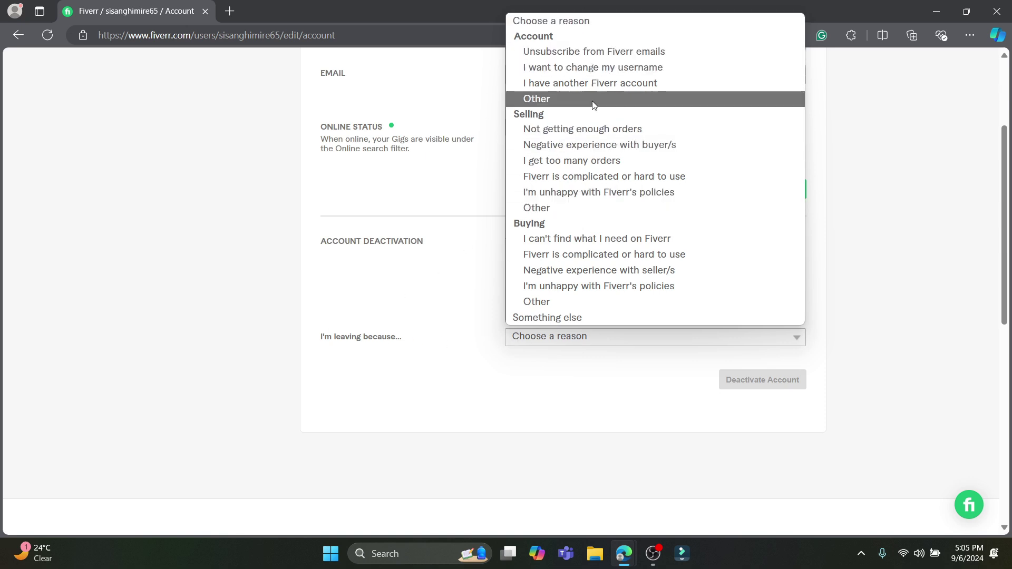
left_click(593, 69)
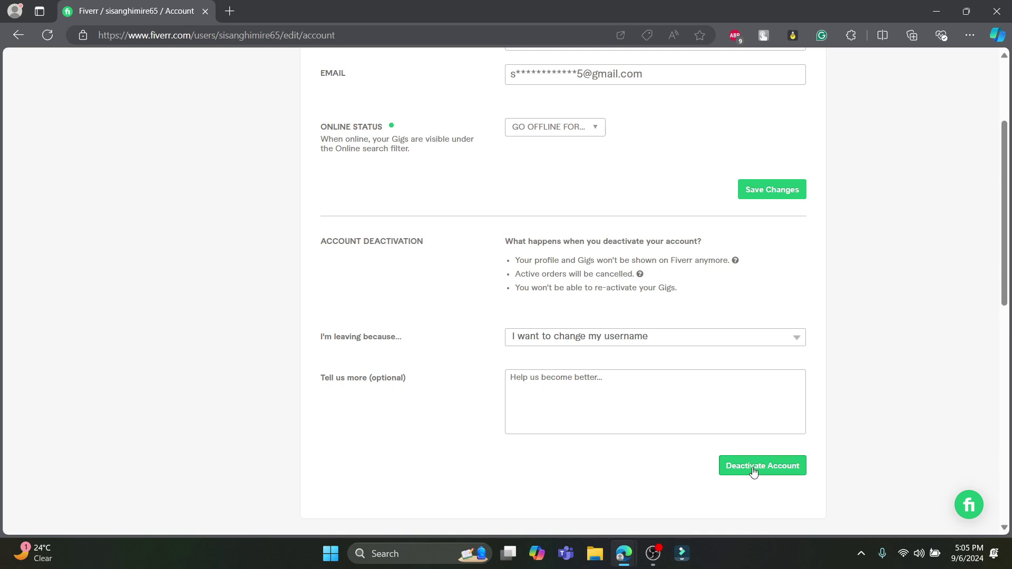
scroll(599, 357, "up", 2)
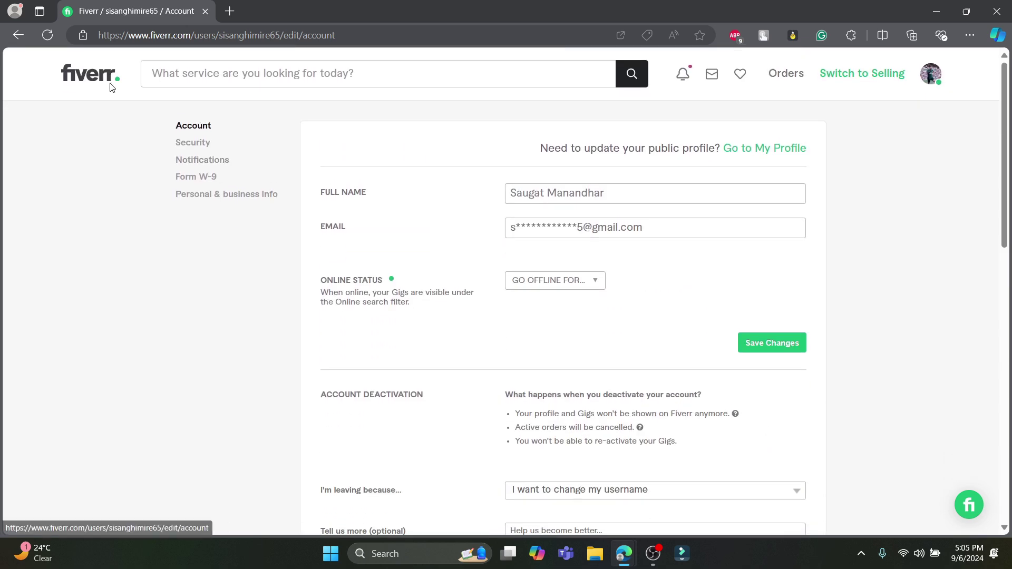
Step: Return to the home page via the Fiverr header logo
left_click(87, 73)
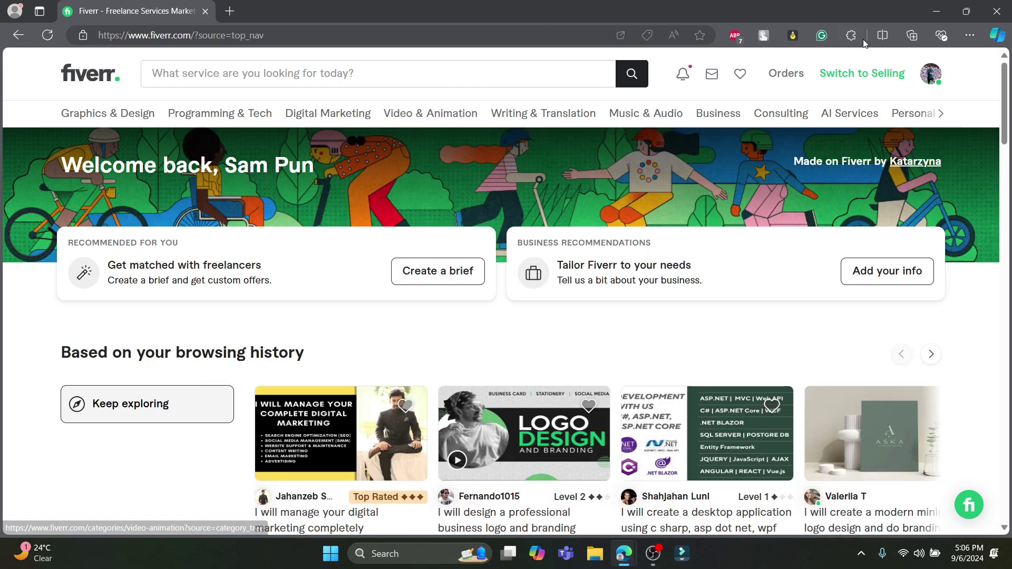
Step: Reopen Settings from the profile avatar menu to see Deactivate Account
left_click(935, 73)
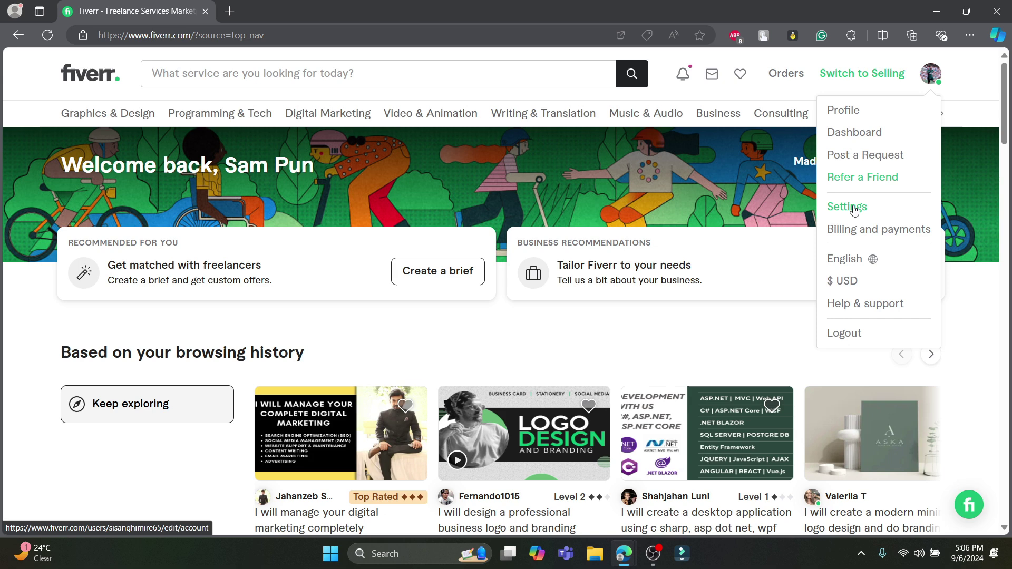
left_click(853, 204)
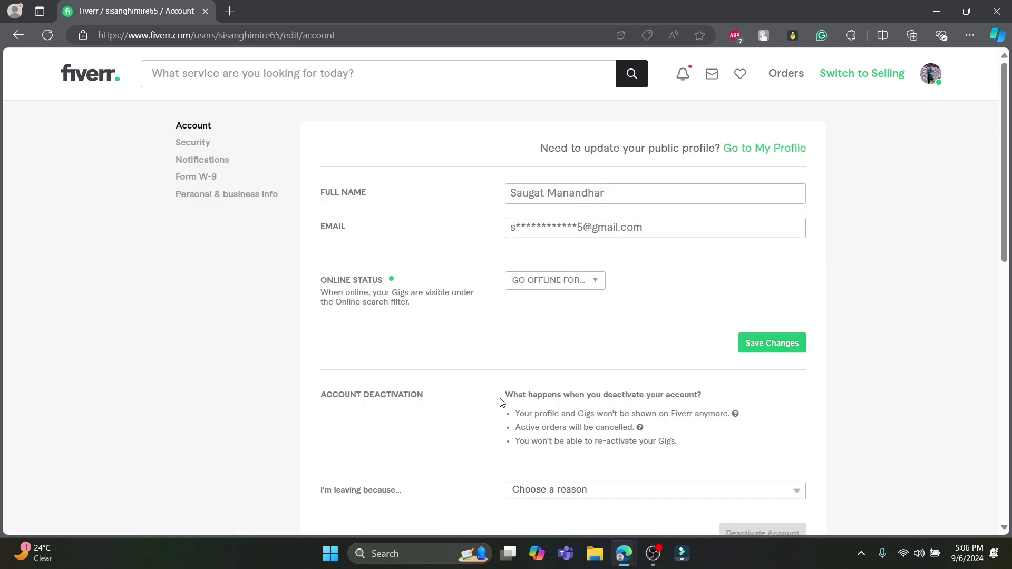
scroll(511, 470, "down", 1)
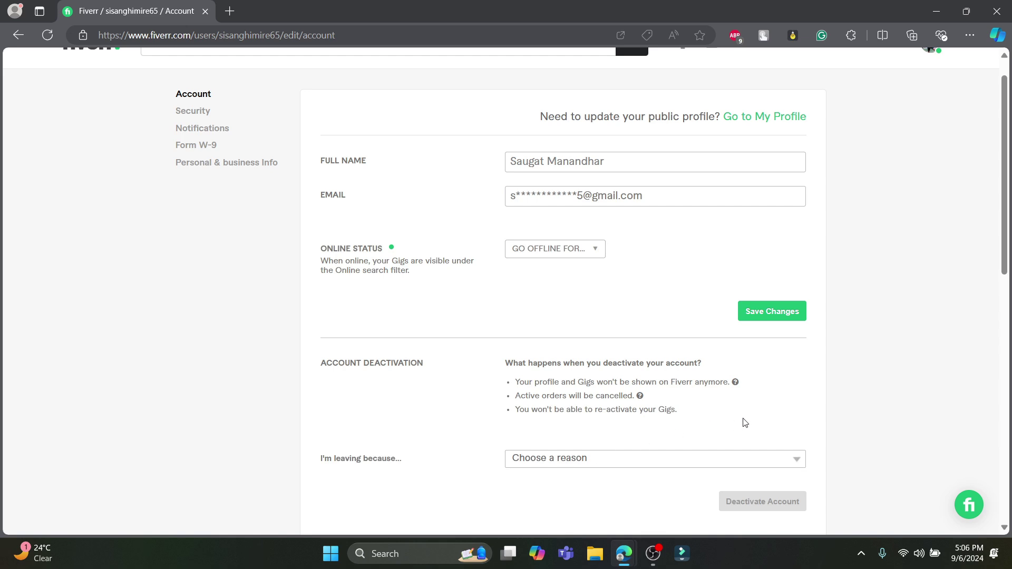
Step: Pick 'I want to change my username' from the 'Choose a reason' list
left_click(580, 463)
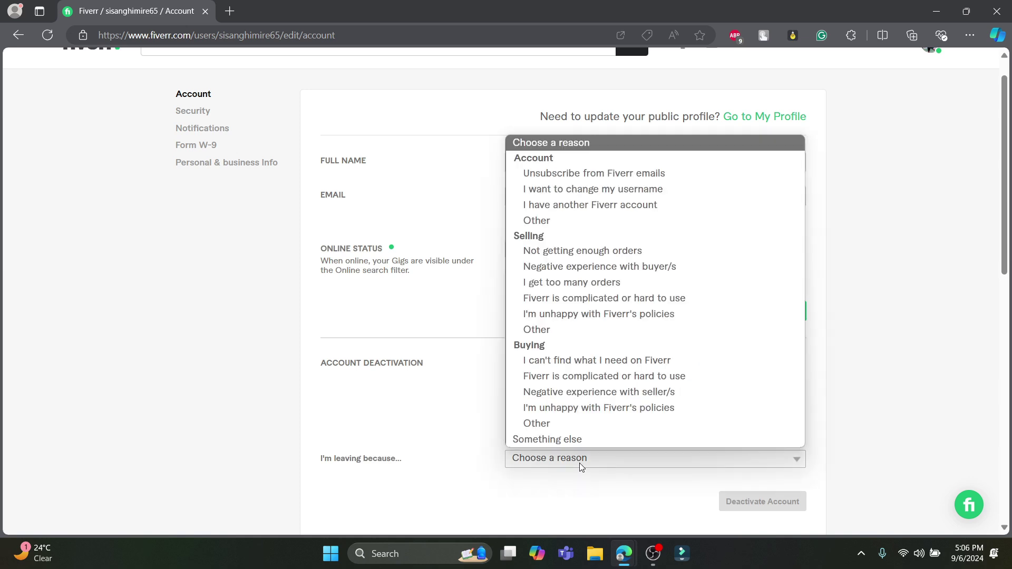
left_click(579, 463)
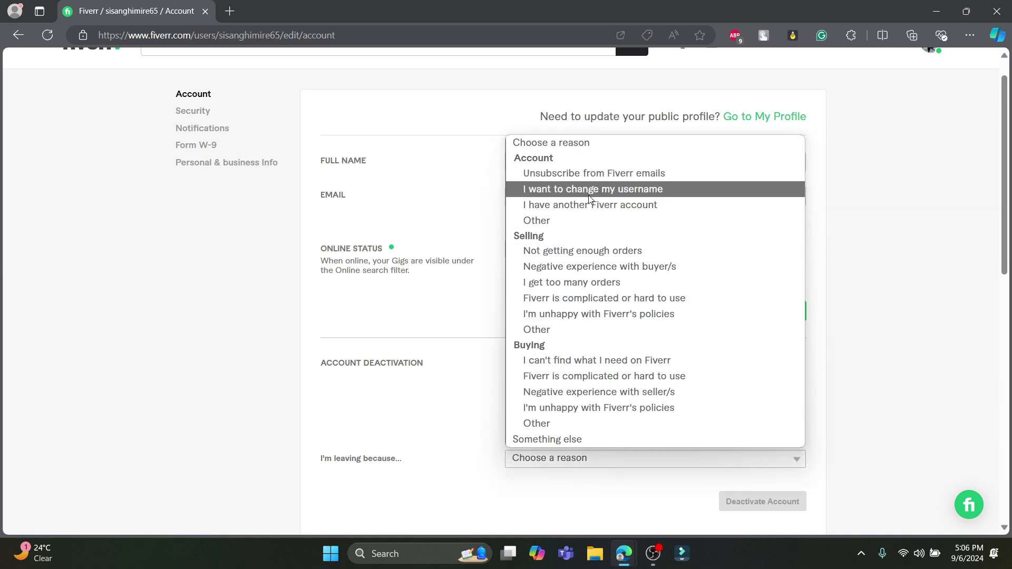
left_click(589, 199)
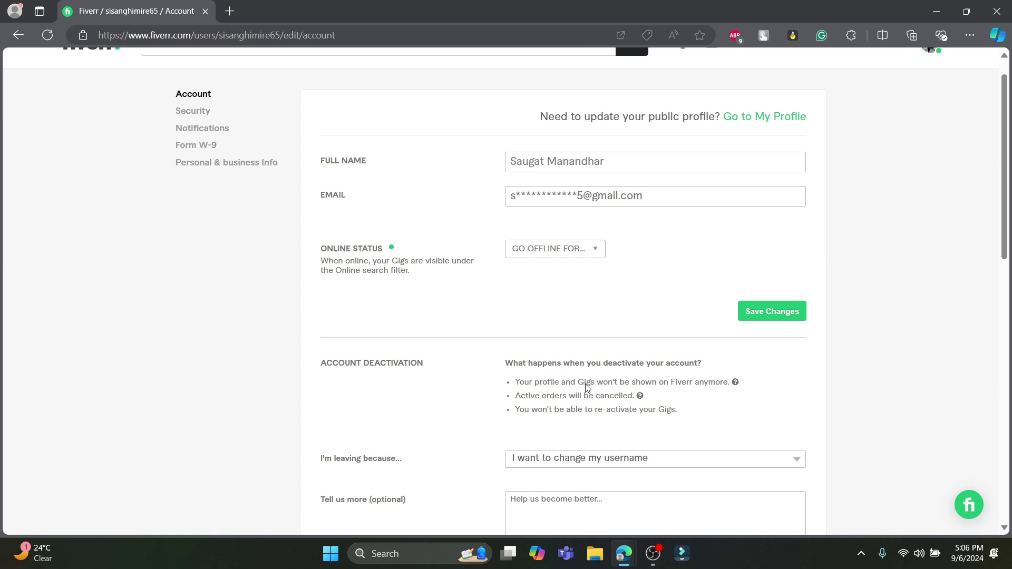
scroll(585, 384, "down", 2)
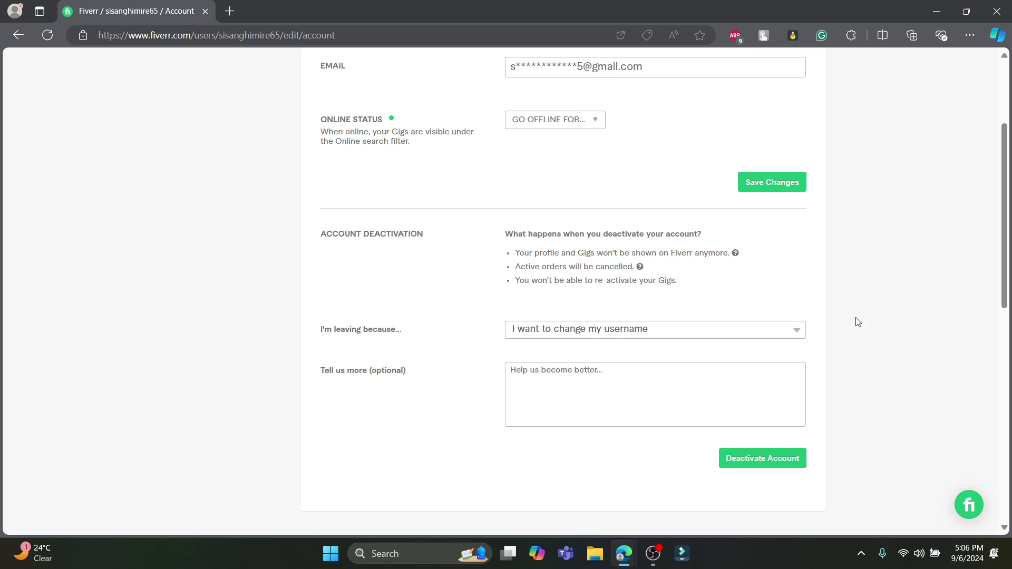
scroll(856, 322, "up", 2)
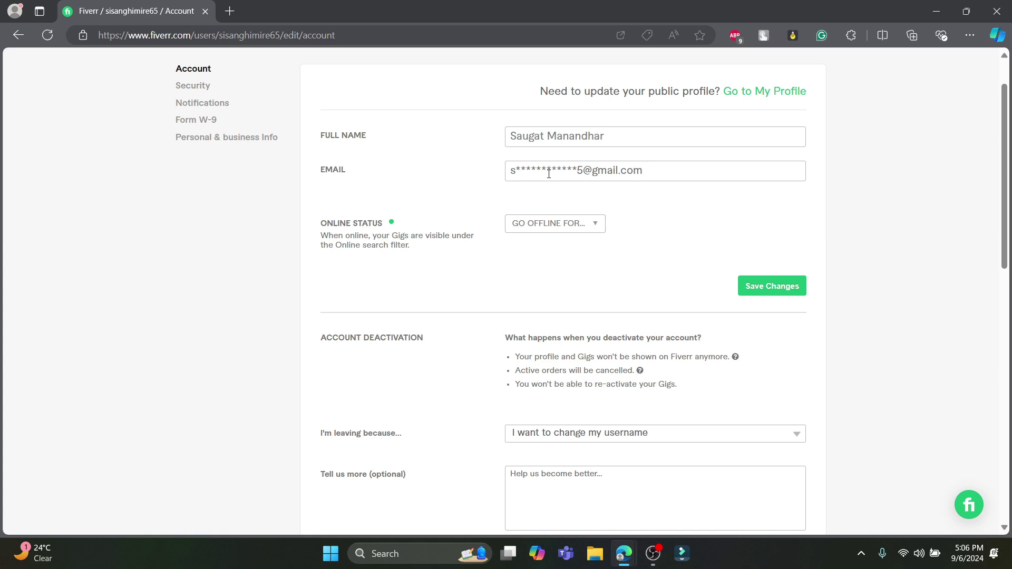
scroll(549, 172, "up", 1)
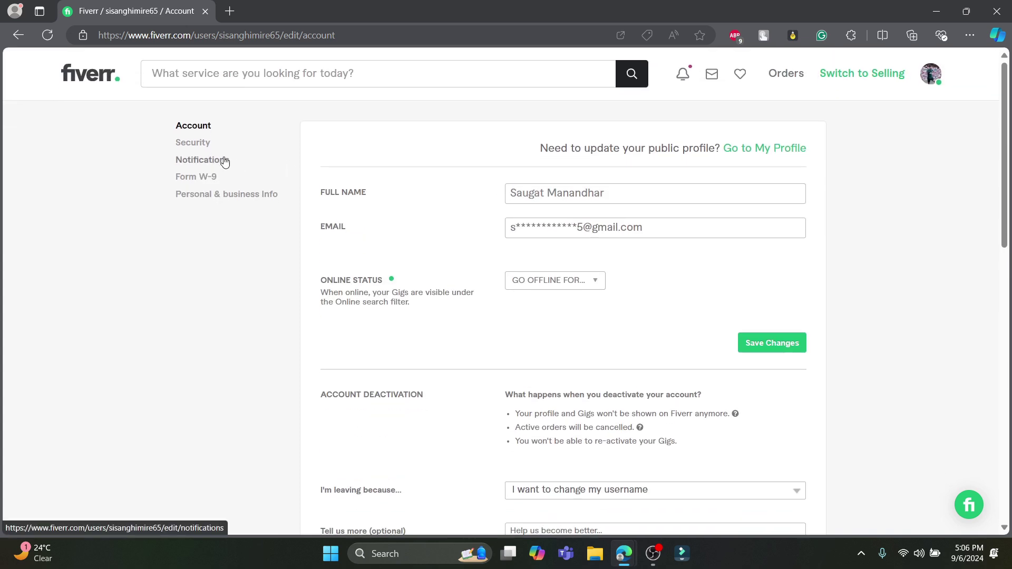
Step: Go back to the Fiverr home page using the header logo
left_click(82, 78)
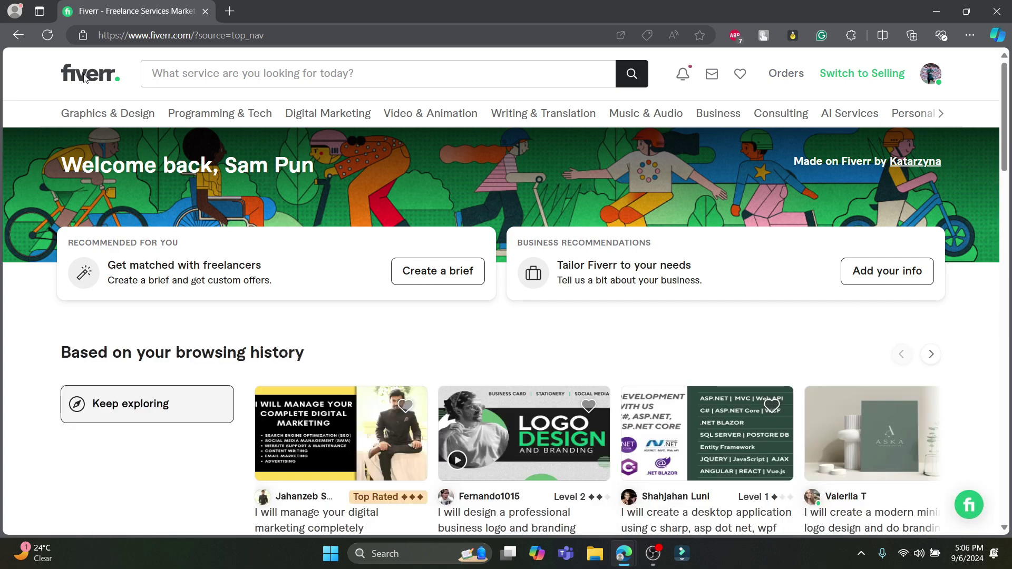
scroll(84, 78, "down", 2)
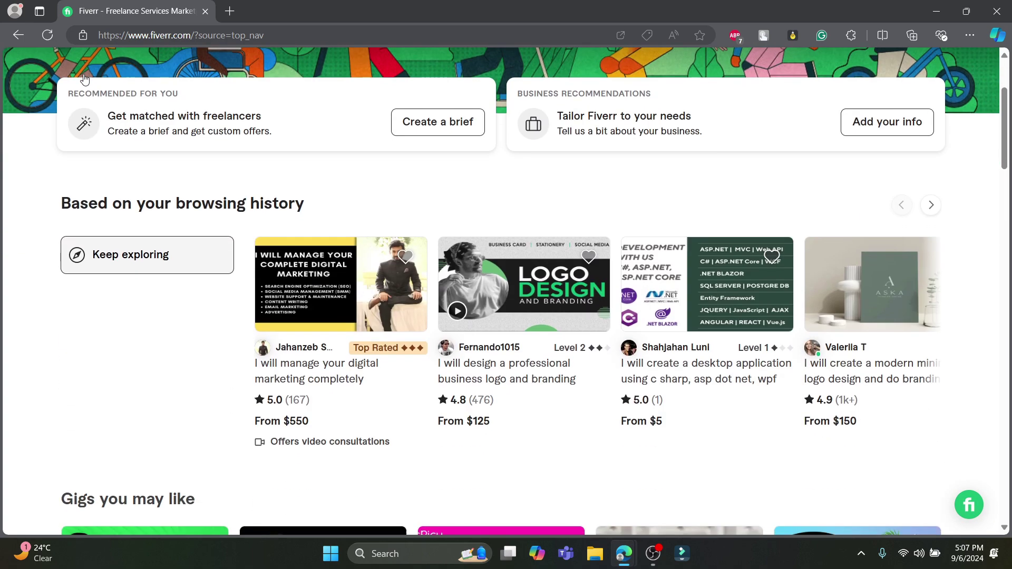